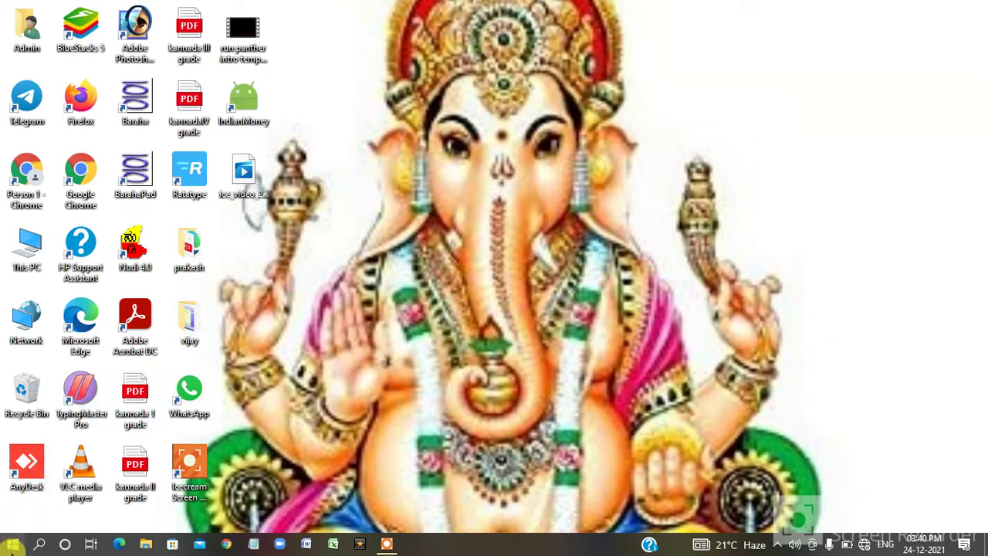
left_click(12, 544)
mouse_move(14, 509)
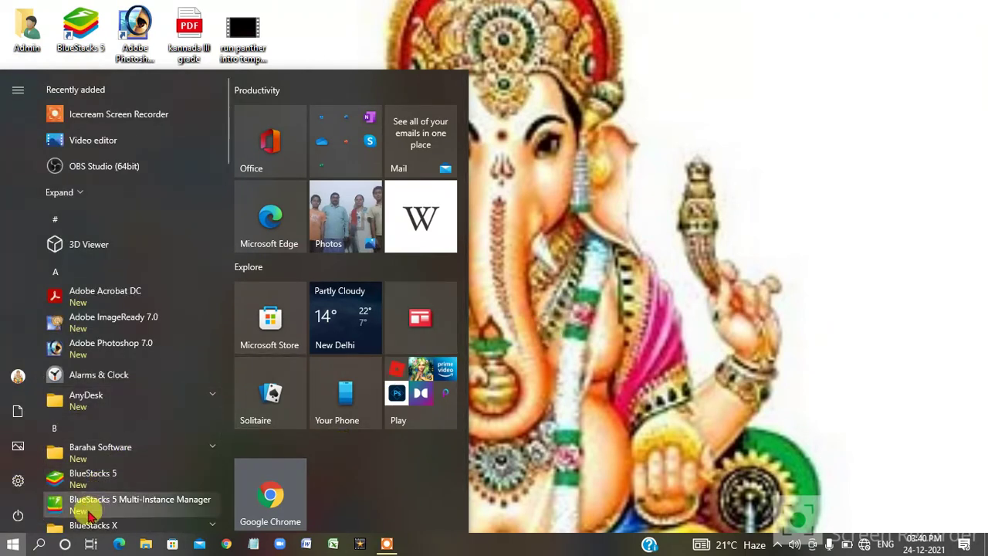
type("settin")
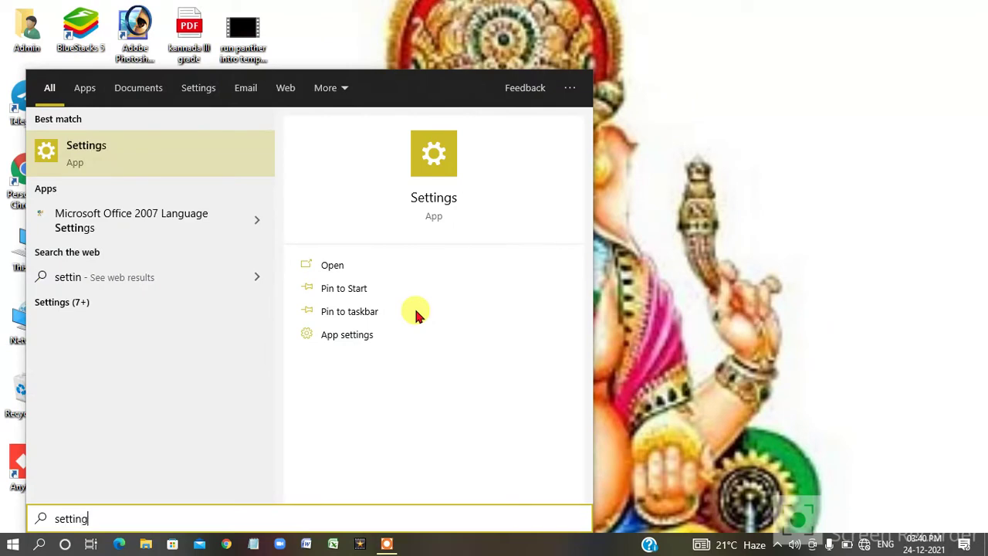
type("g")
left_click(795, 114)
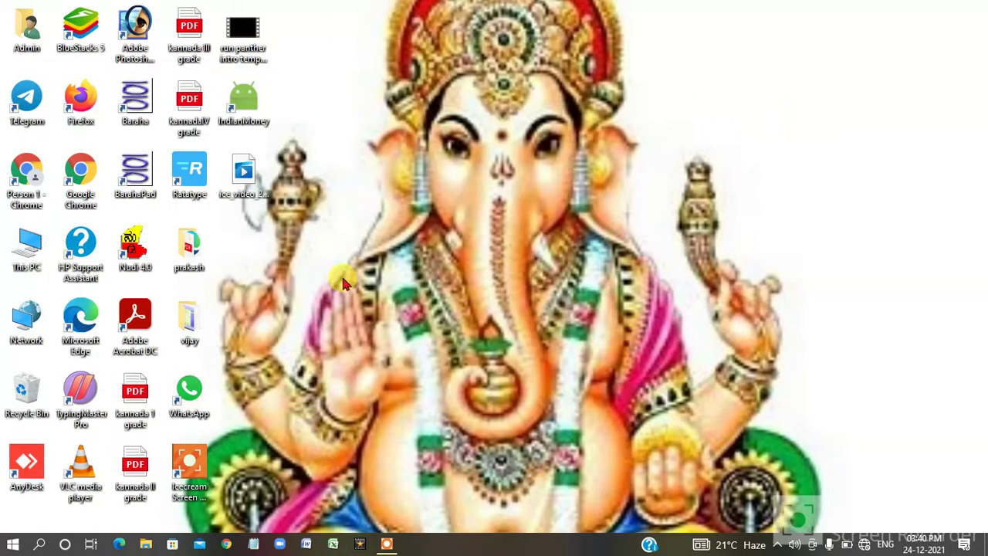
Open the Windows mouse settings under Devices and go to the page for adjusting mouse and cursor size.
left_click(11, 545)
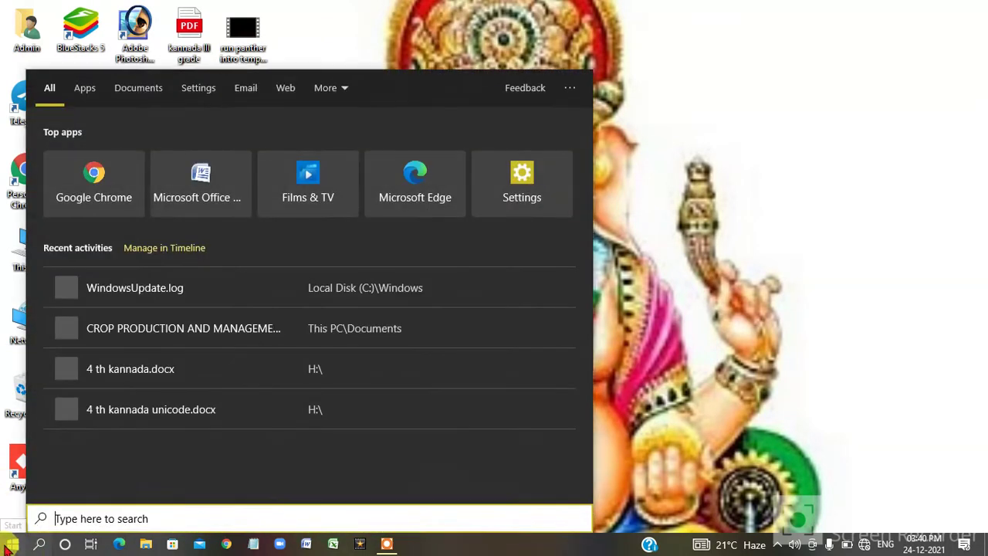
left_click(12, 545)
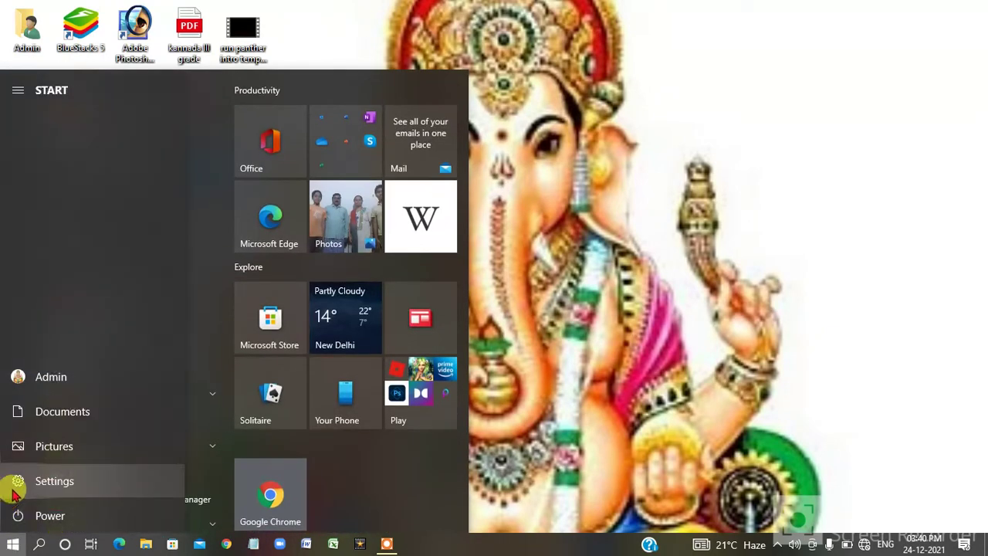
left_click(11, 490)
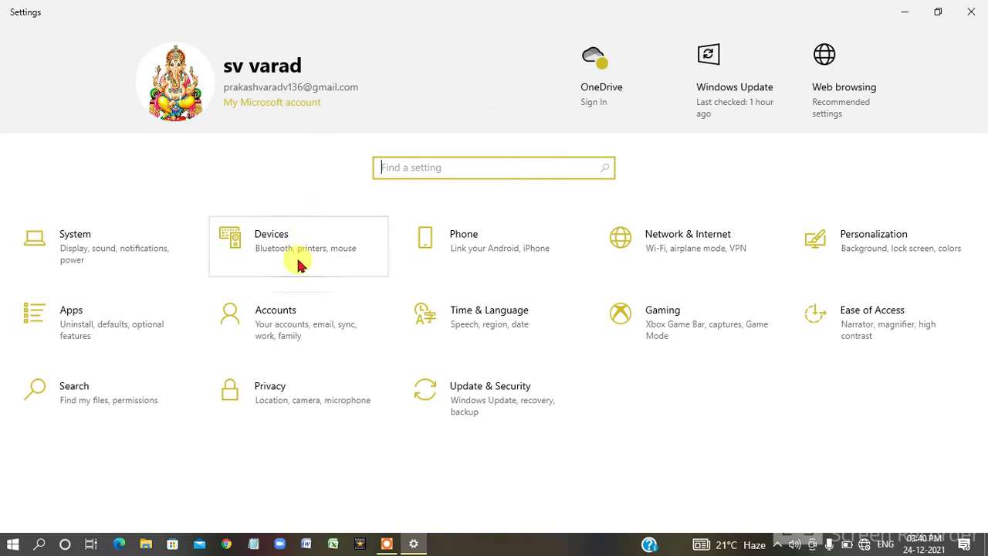
left_click(344, 260)
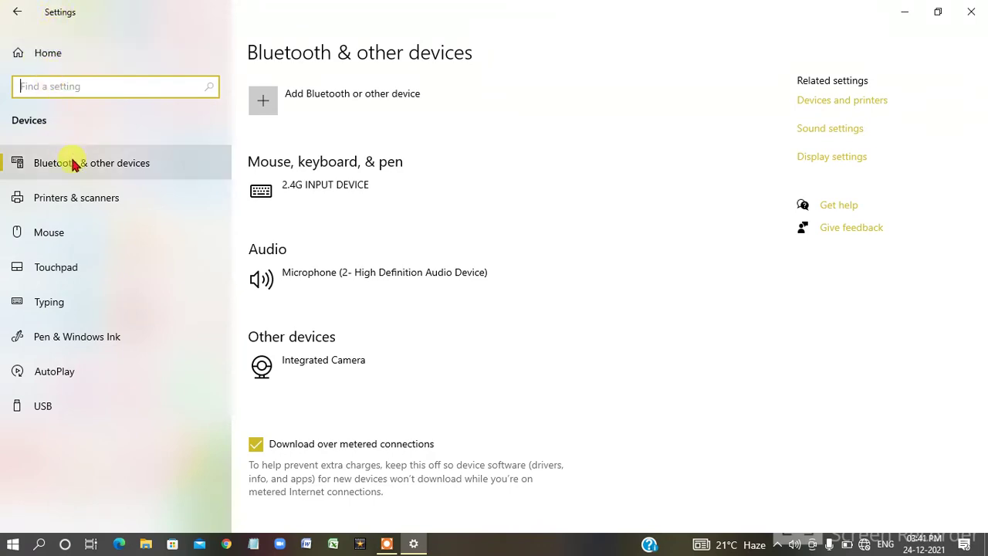
left_click(70, 238)
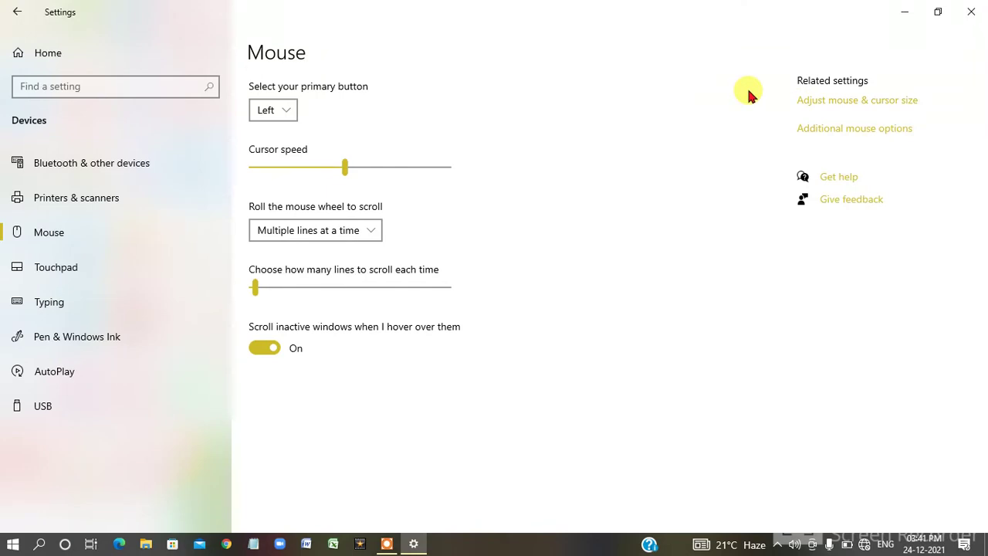
left_click(861, 101)
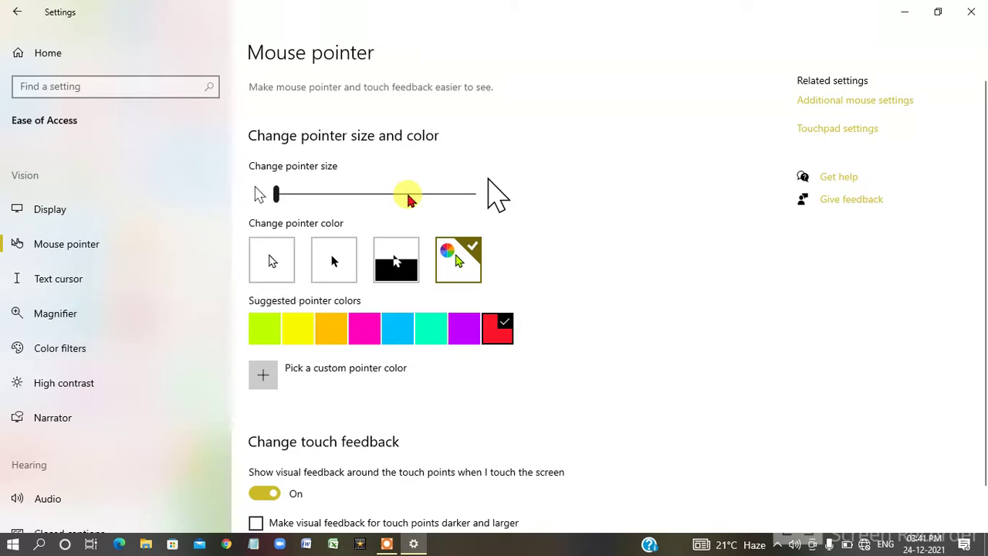
Try a larger mouse pointer size of roughly two thirds of the range and return the size to 1.
left_click(408, 195)
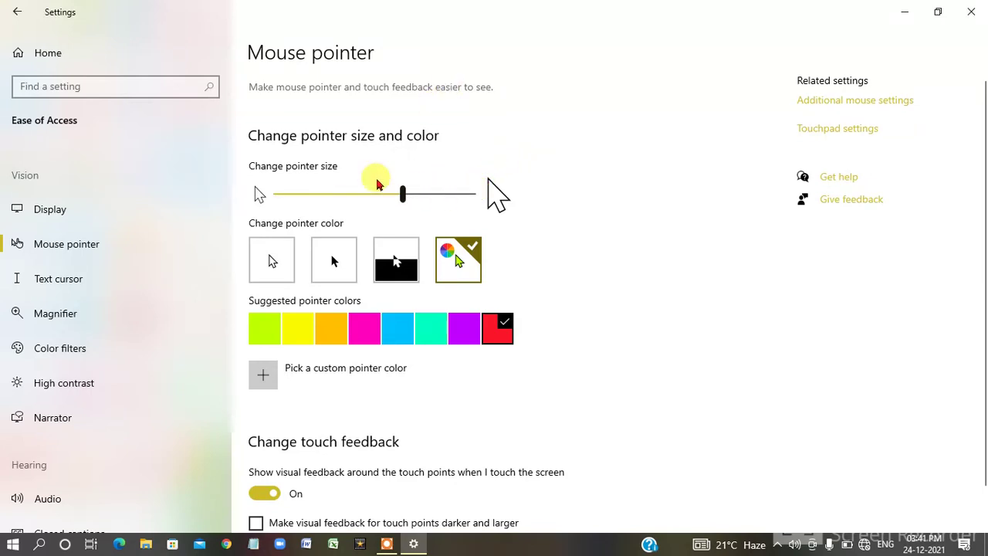
left_click(283, 197)
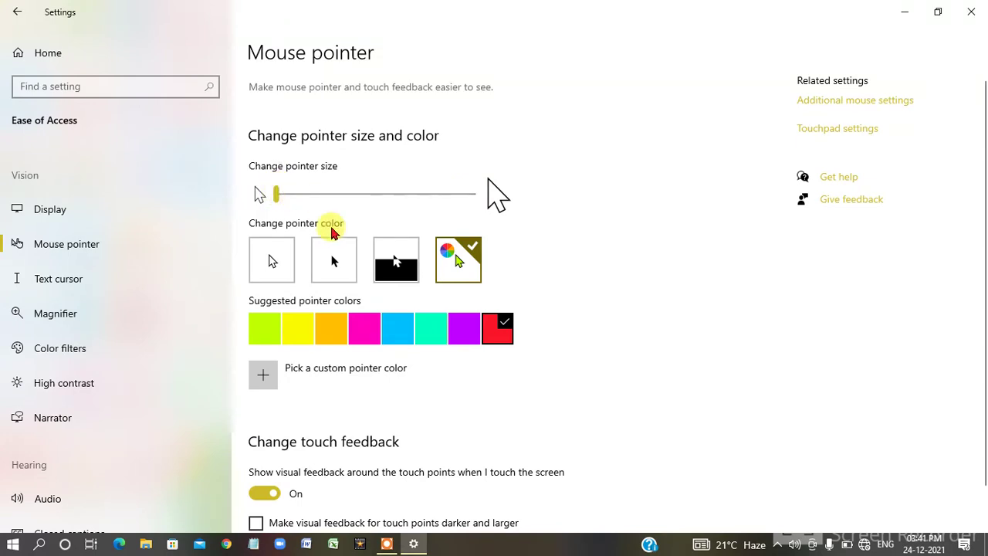
left_click(280, 194)
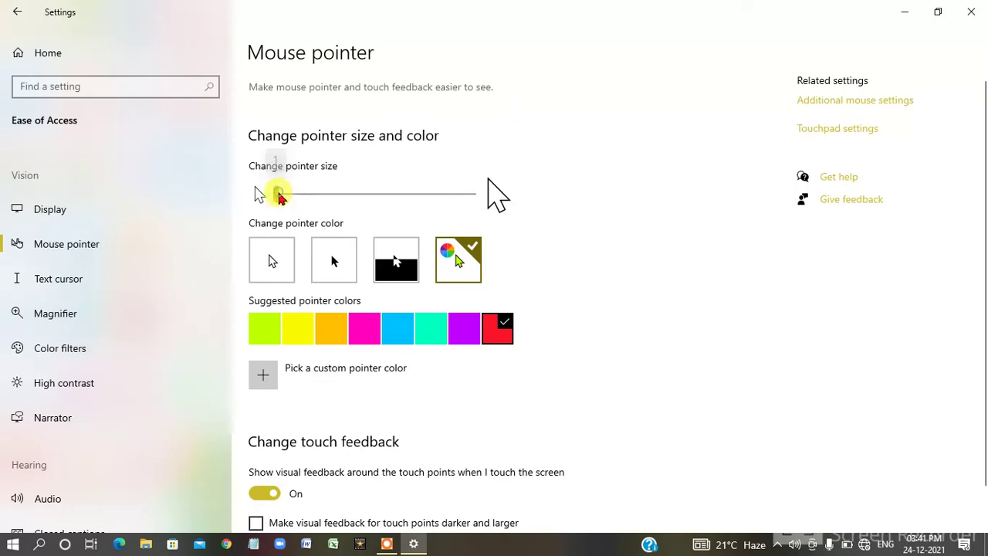
left_click(280, 194)
left_click(280, 194)
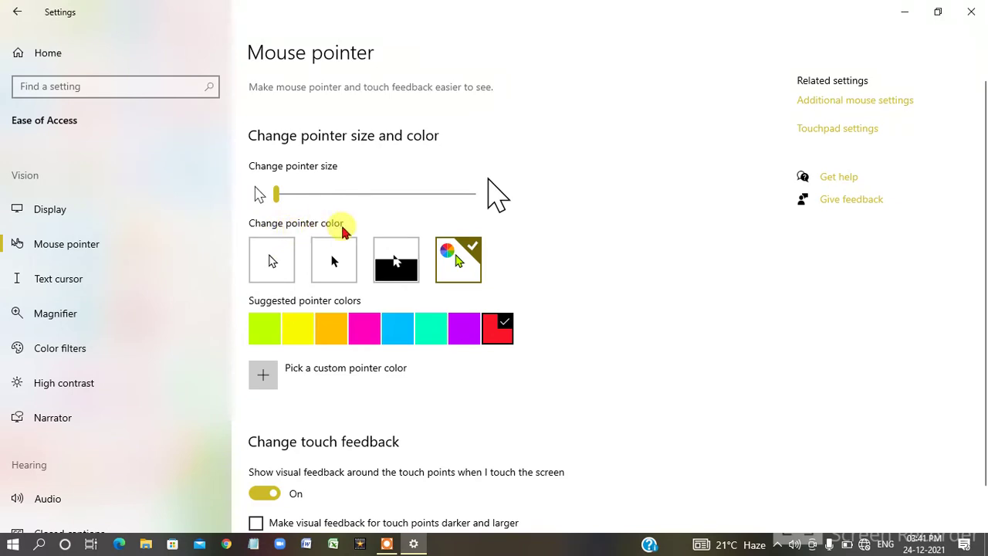
Try the white, black and inverted pointer color options one after another.
left_click(276, 263)
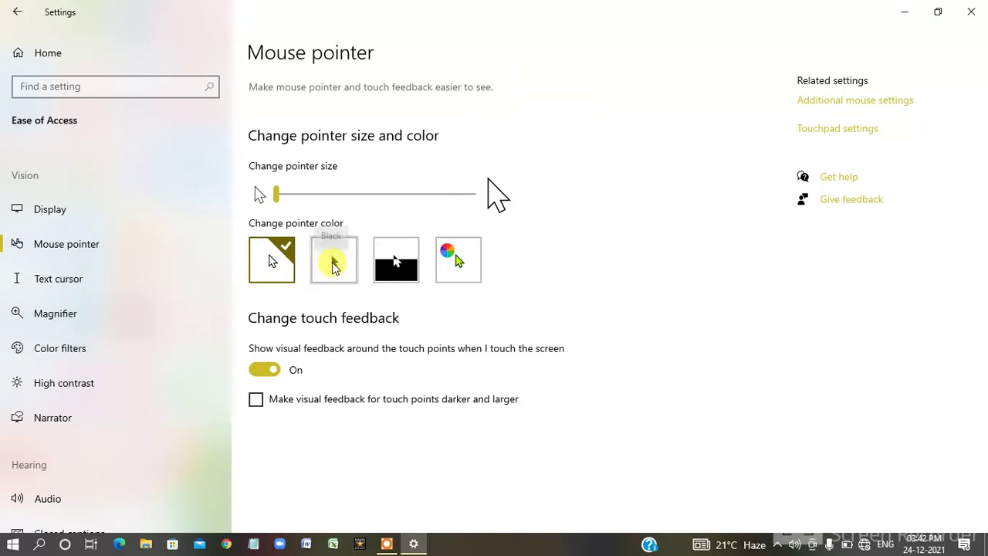
left_click(332, 261)
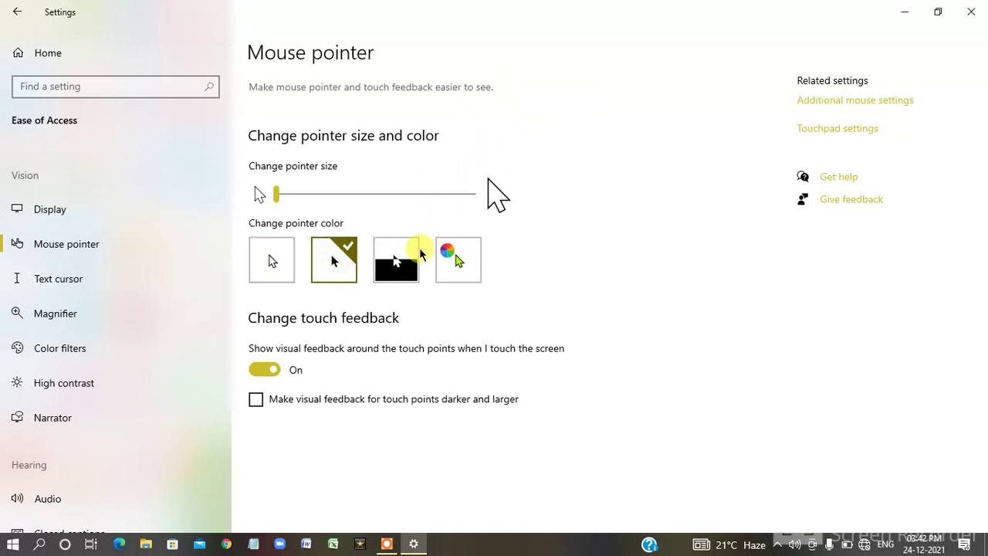
left_click(400, 261)
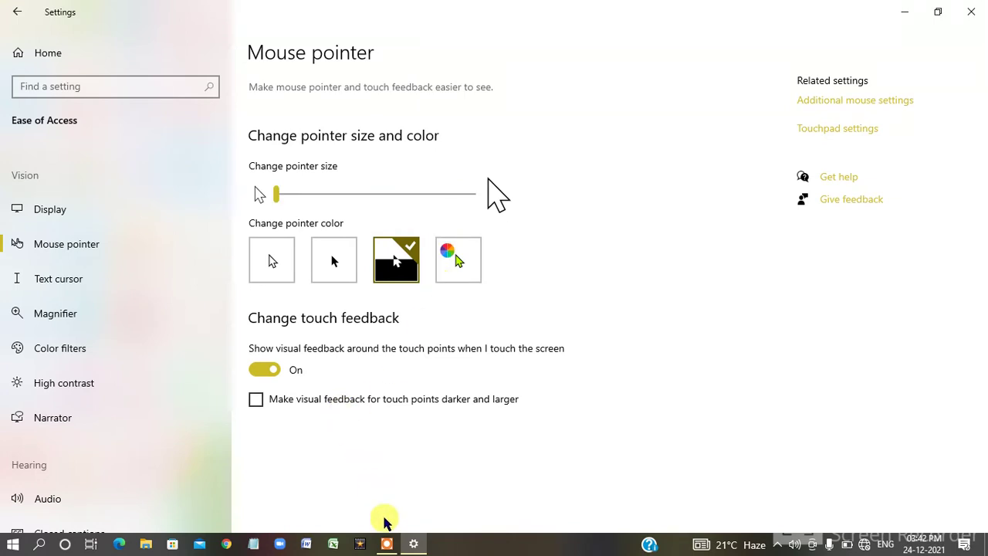
Switch to Icecream Screen Recorder, draw a black arrow pointing at the custom pointer color option, and clear the drawing.
left_click(386, 544)
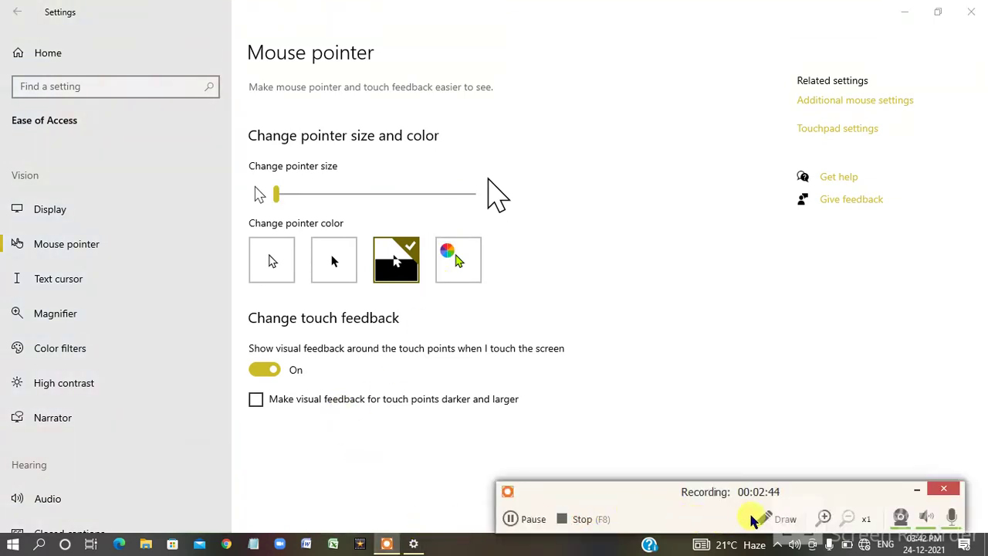
left_click(762, 520)
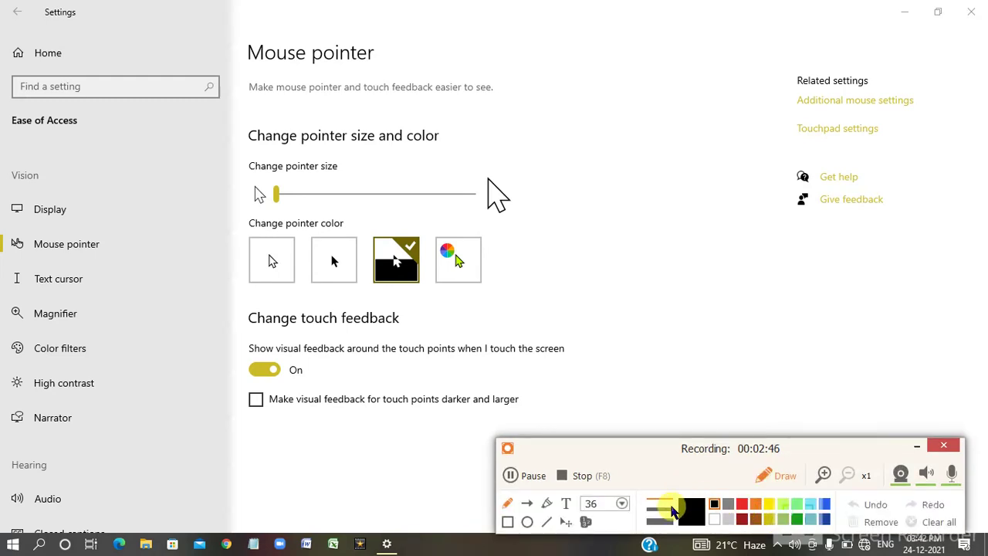
left_click(528, 505)
left_click_drag(617, 167, 487, 248)
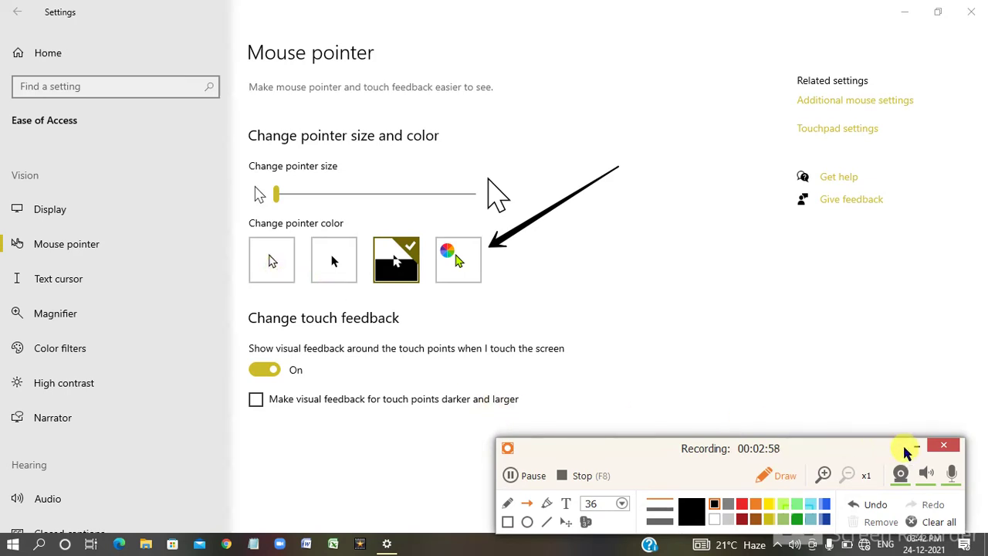
left_click(927, 523)
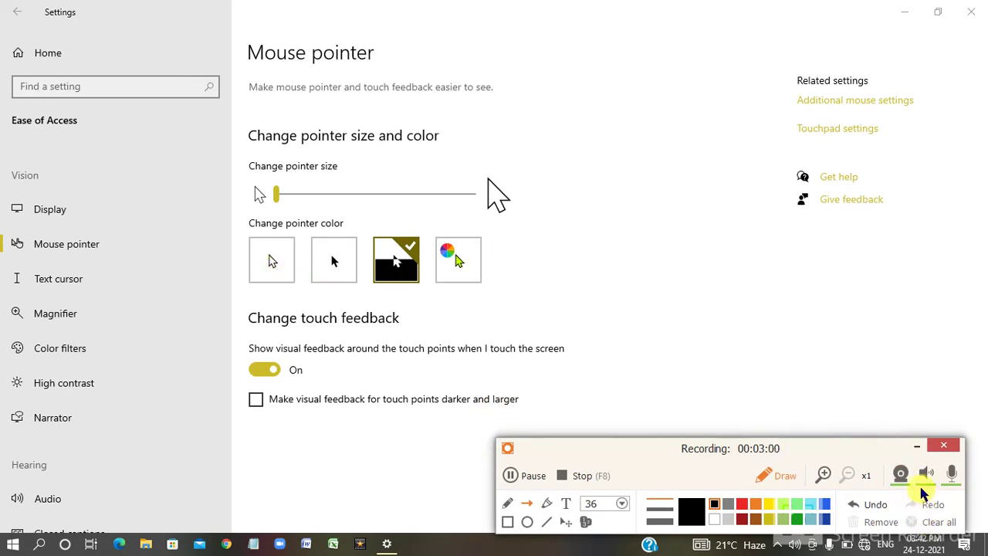
left_click(918, 448)
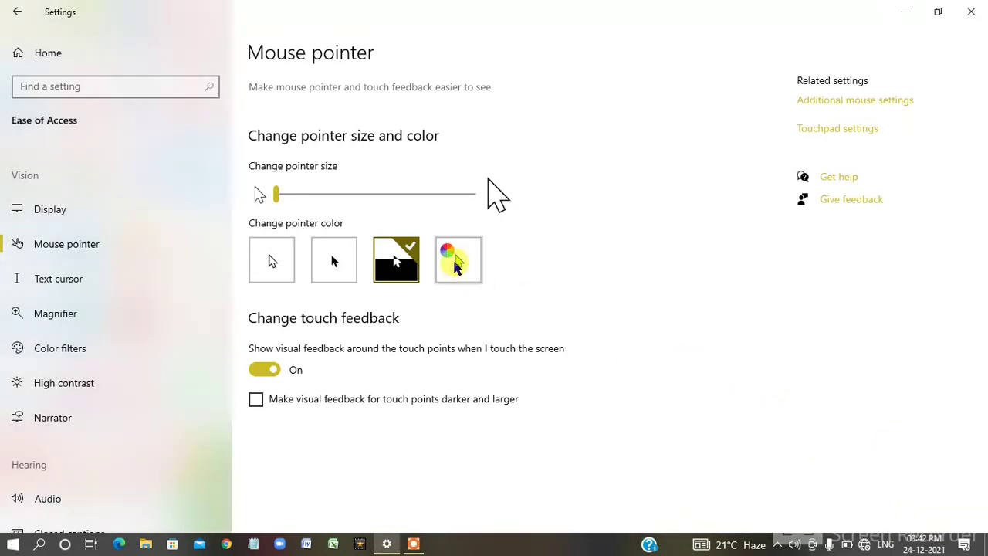
Try the white pointer, switch to the custom color option, and try lime, yellow, orange, pink, blue and turquoise before choosing red.
left_click(270, 263)
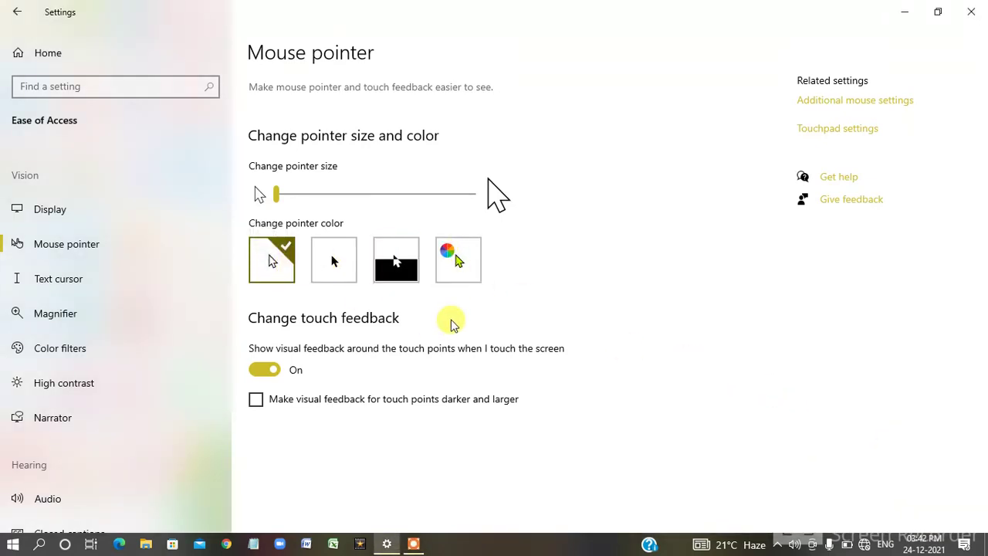
left_click(460, 263)
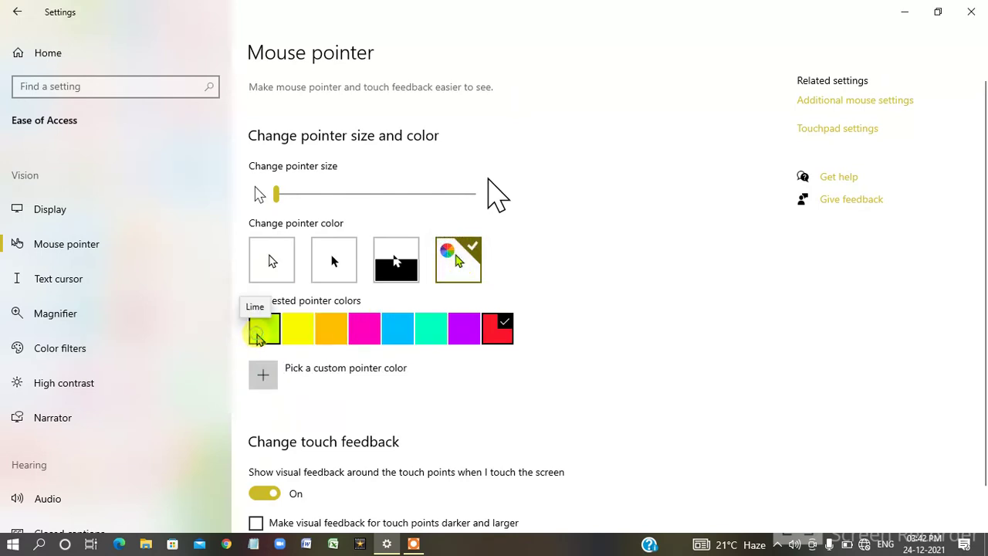
left_click(259, 335)
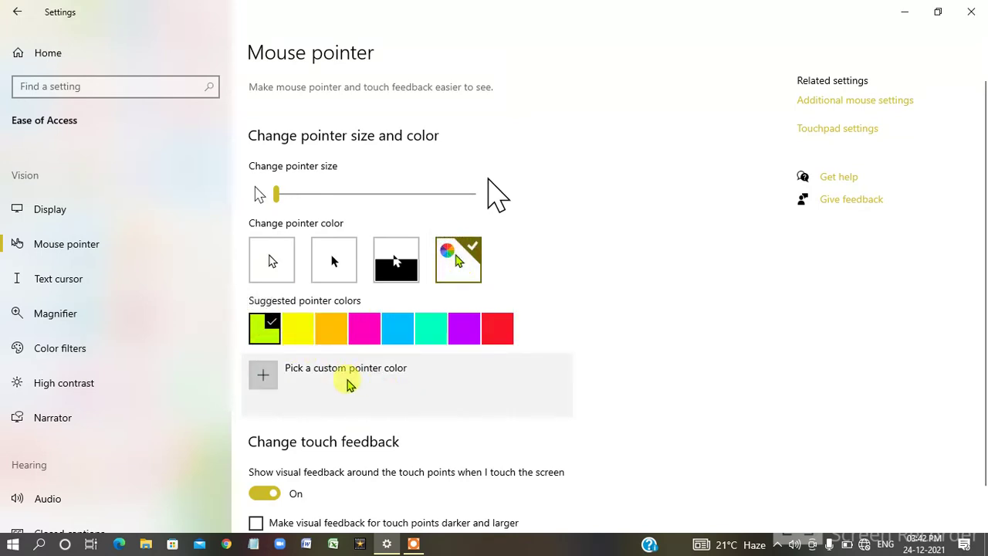
left_click(295, 317)
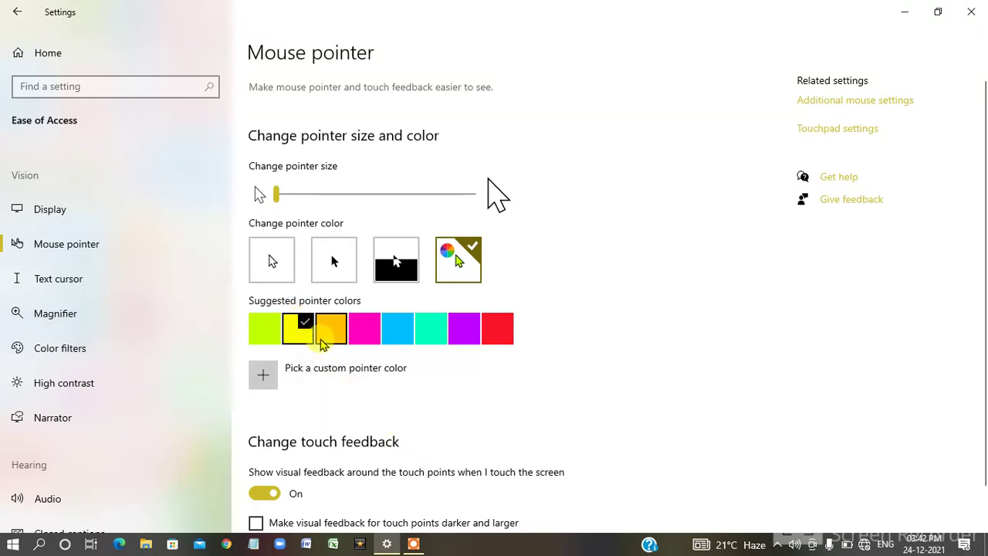
left_click(323, 342)
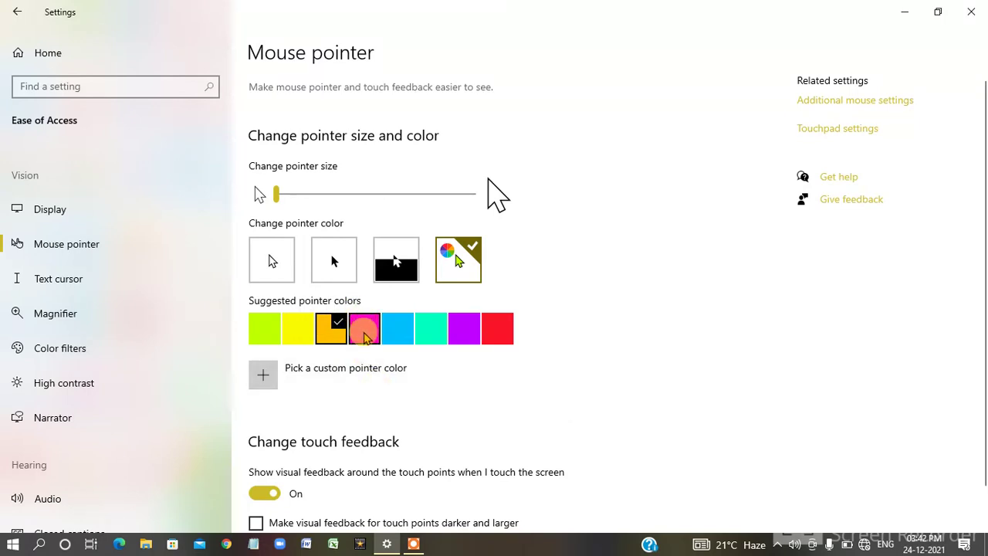
left_click(368, 346)
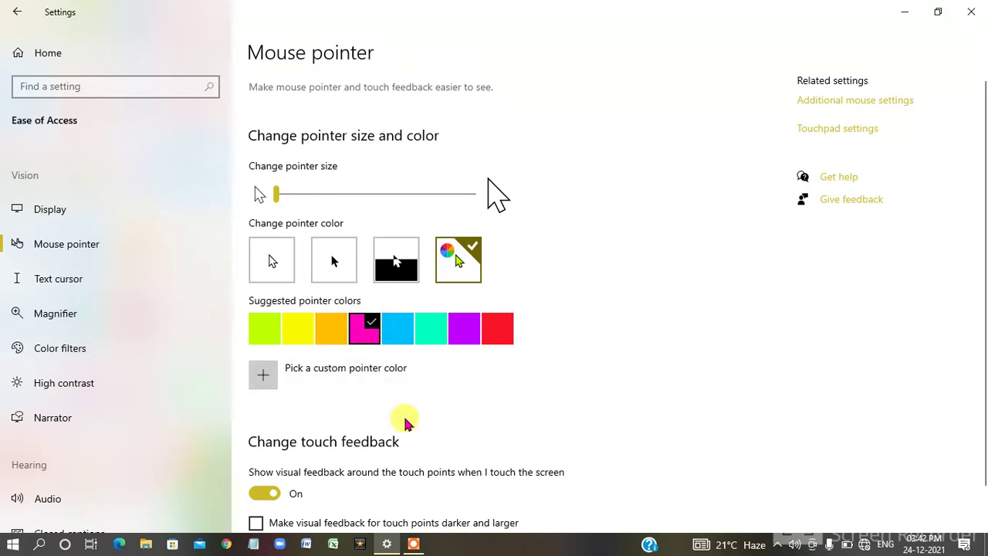
left_click(403, 340)
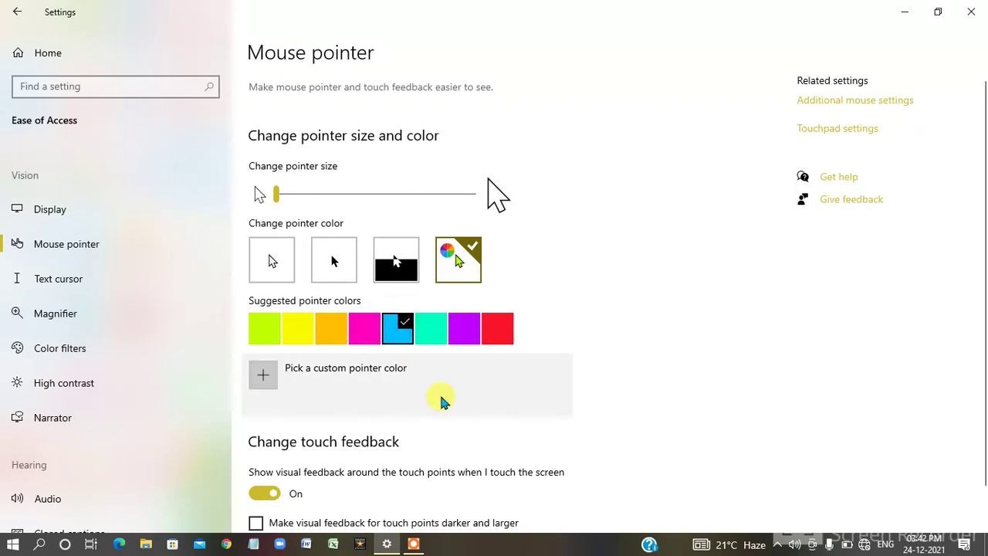
left_click(427, 335)
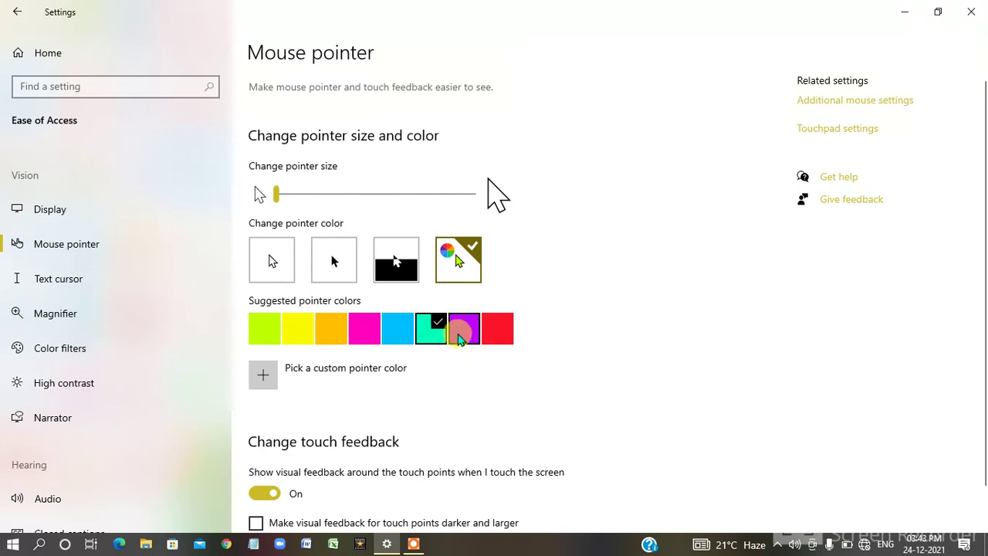
left_click(498, 336)
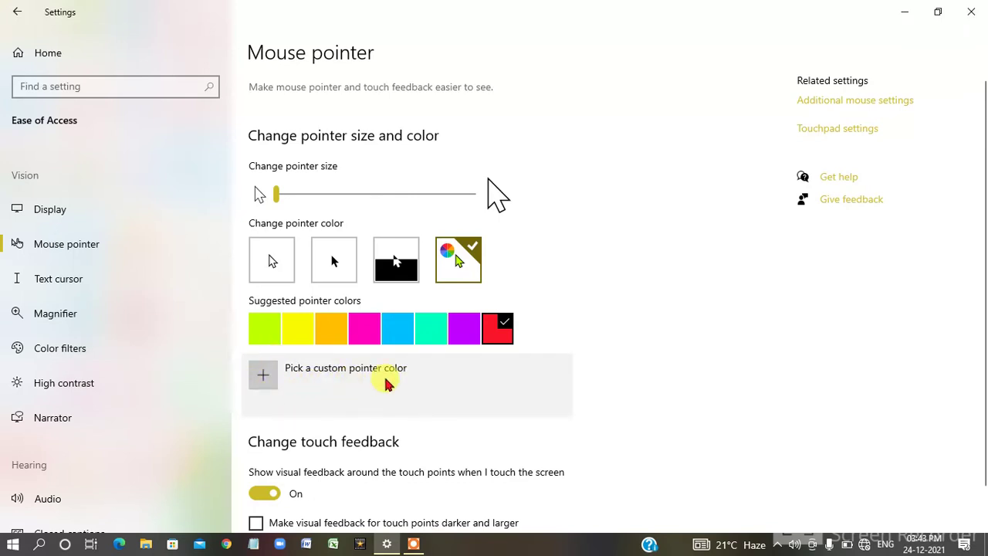
Open the custom pointer color picker, change the color to lavender (#DF7AFA), and expand the numeric color values.
left_click(263, 378)
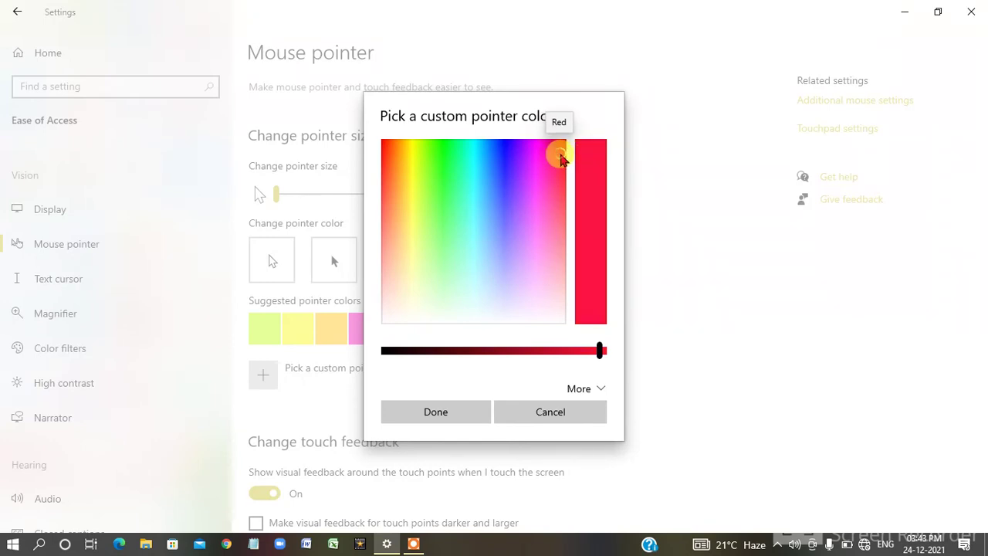
mouse_move(560, 155)
left_mouse_down()
mouse_move(499, 168)
mouse_move(490, 230)
mouse_move(423, 267)
mouse_move(427, 320)
mouse_move(399, 223)
mouse_move(408, 178)
mouse_move(416, 175)
mouse_move(448, 268)
mouse_move(522, 379)
mouse_move(429, 276)
mouse_move(437, 220)
mouse_move(451, 333)
mouse_move(485, 368)
mouse_move(573, 348)
mouse_move(536, 249)
left_mouse_up()
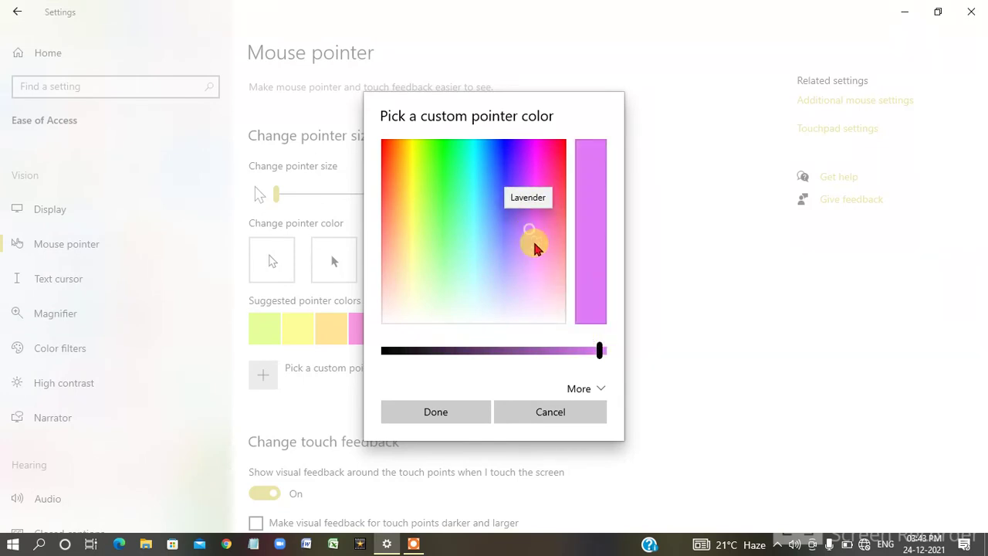
left_click(577, 389)
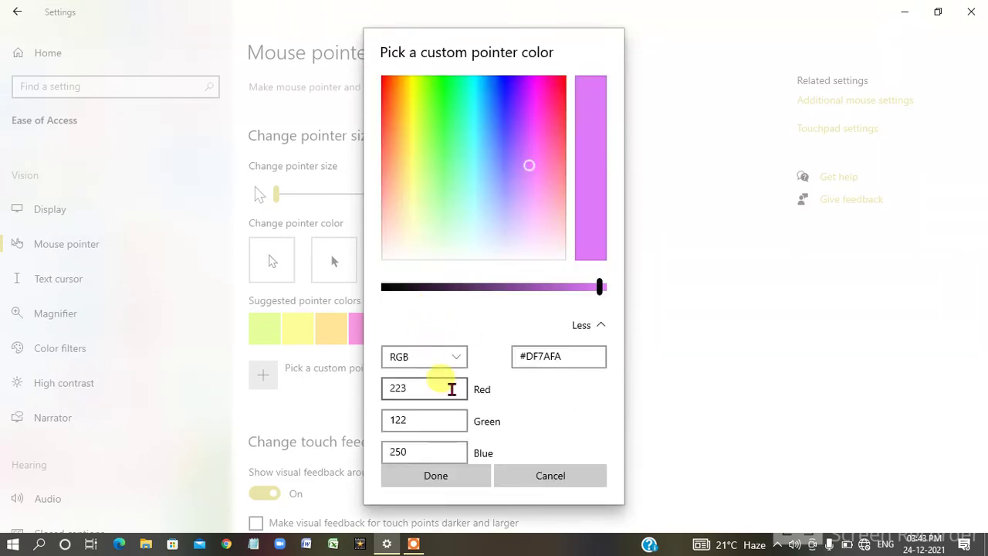
Switch the custom color's numeric model to HSV and back to RGB.
left_click(458, 361)
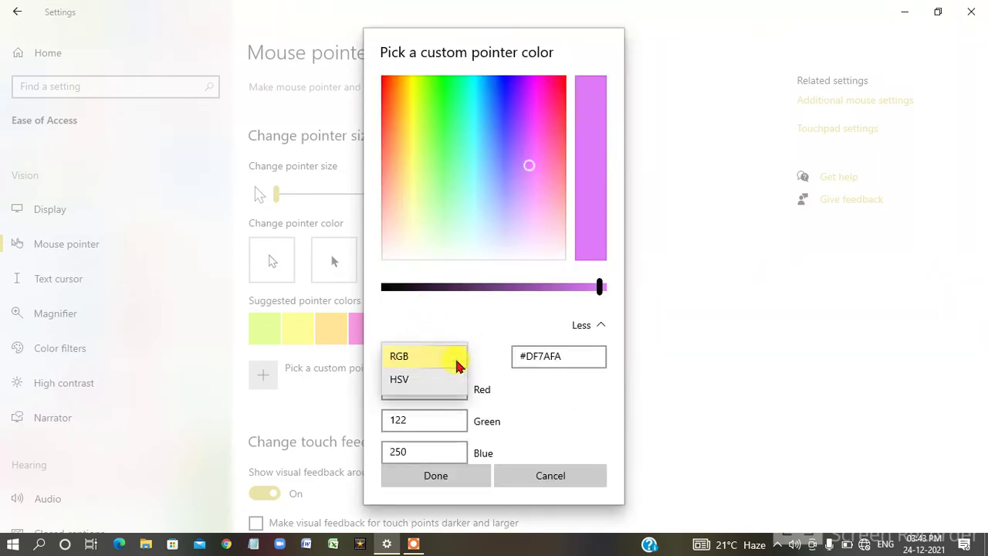
left_click(456, 379)
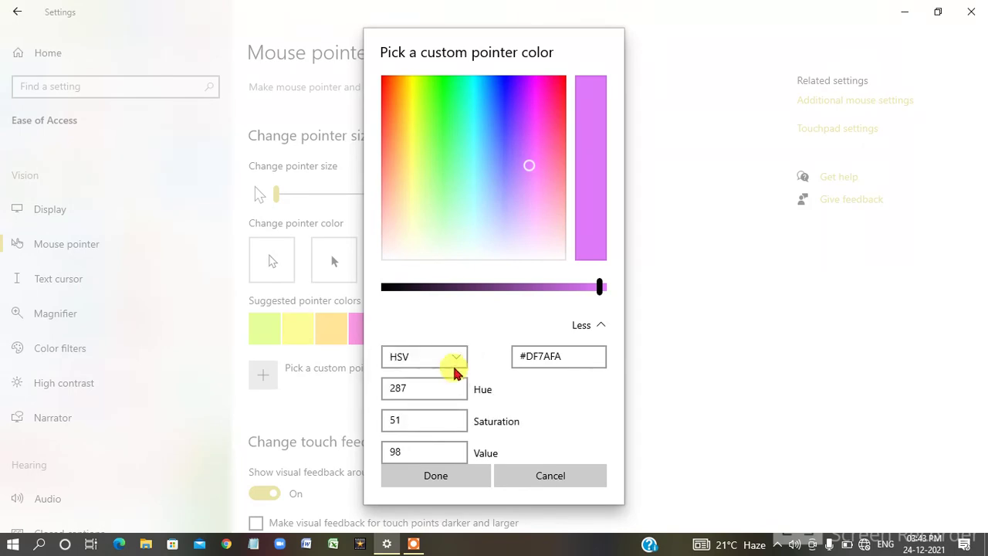
left_click(461, 357)
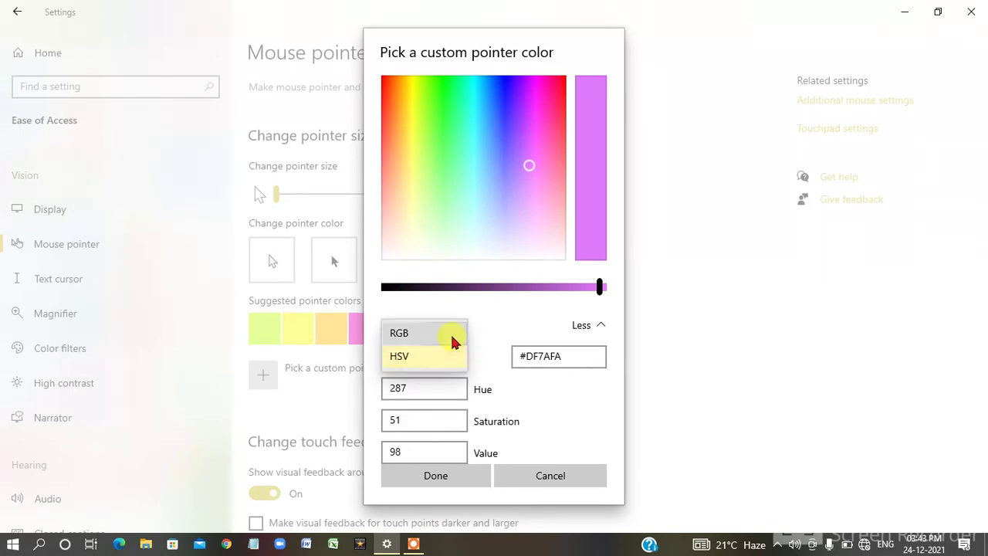
left_click(454, 334)
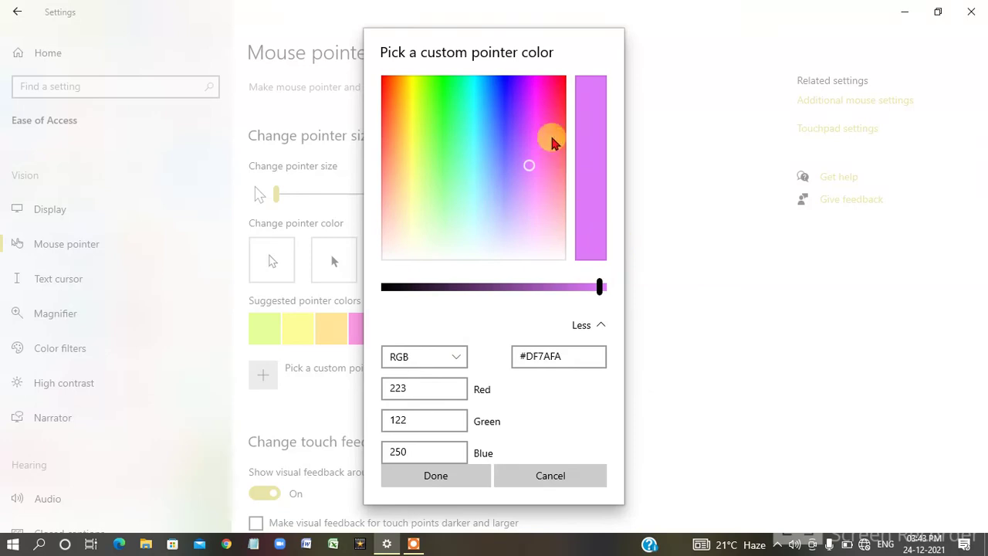
Try red and blue shades and near-black brightness, then set the blue's brightness value to 36 for dark purple (#22045C) and apply the custom pointer color.
left_click(557, 89)
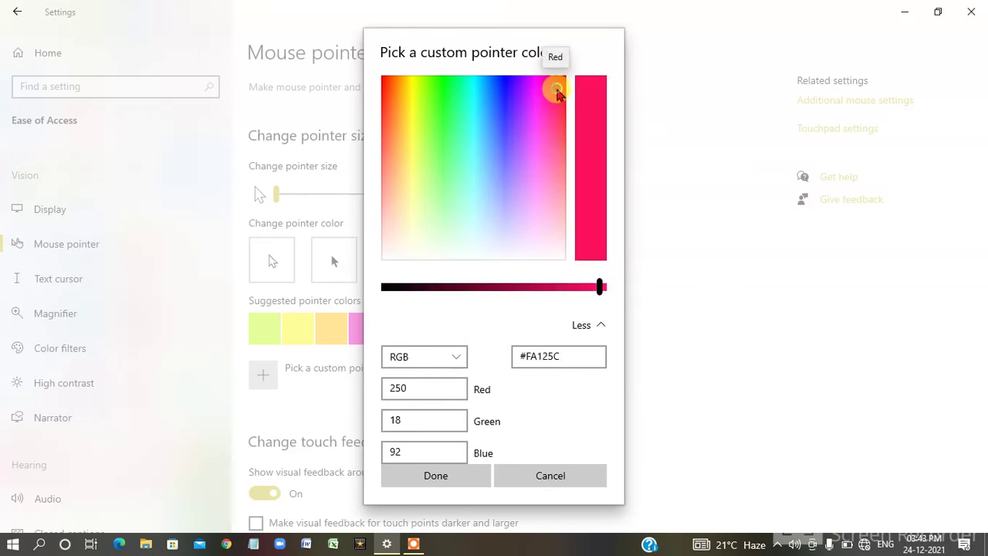
left_click(516, 85)
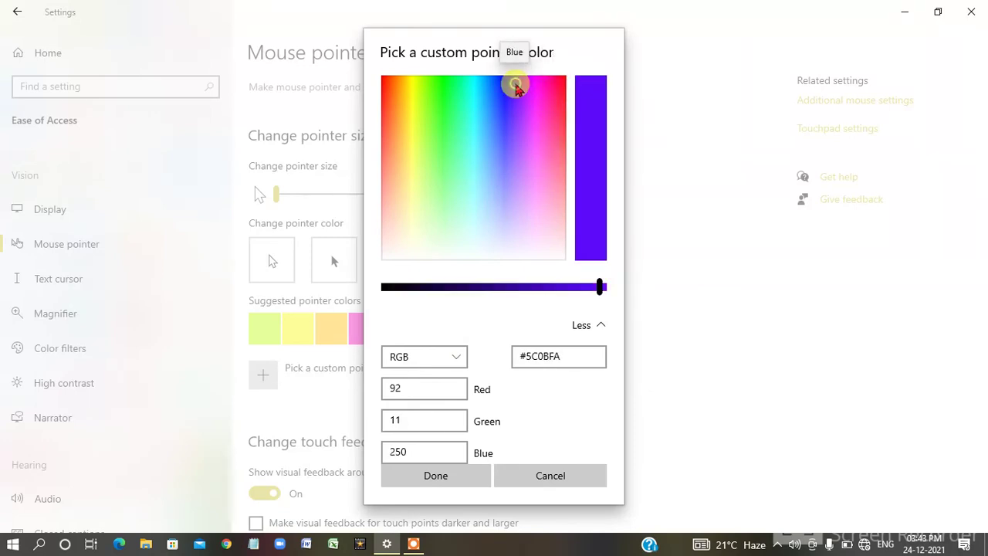
left_click(387, 289)
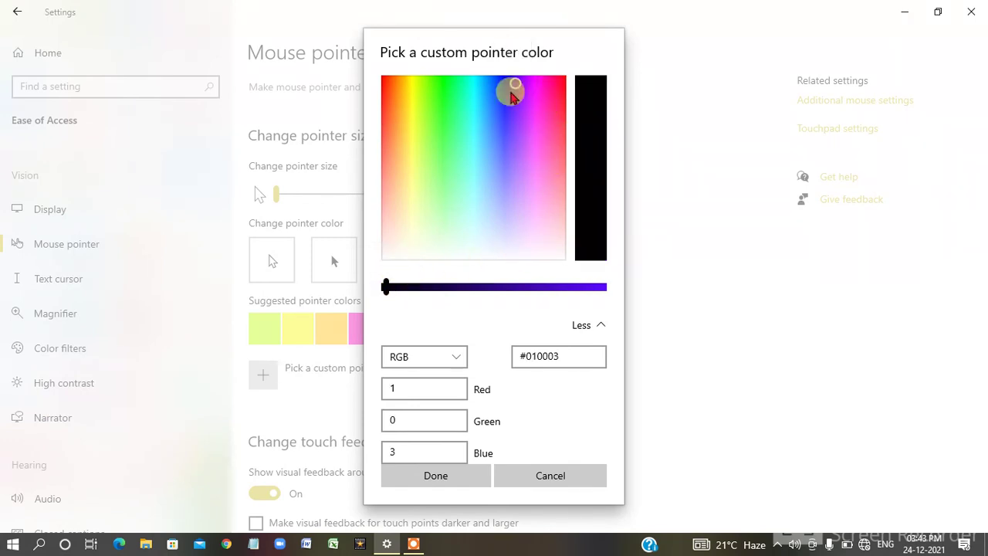
left_click(464, 287)
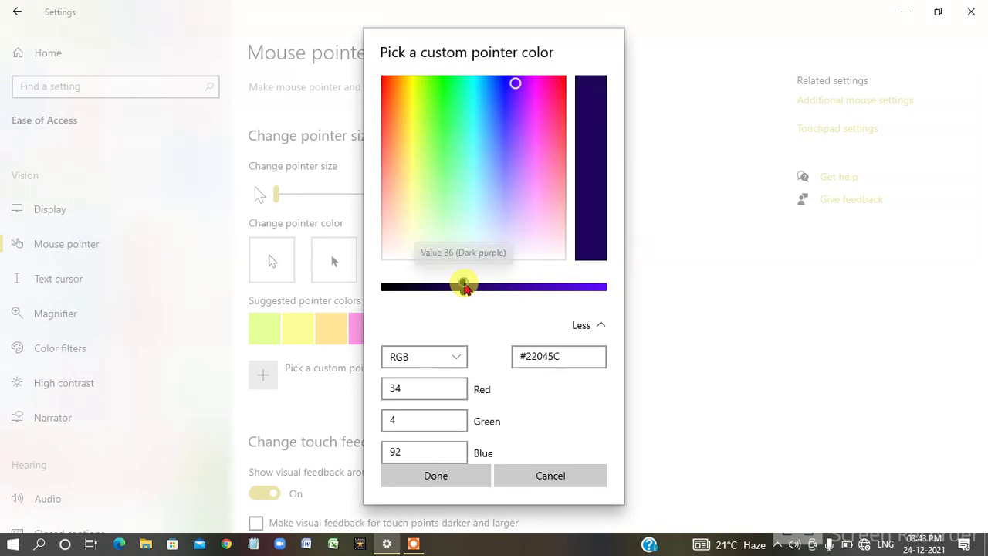
left_click(437, 481)
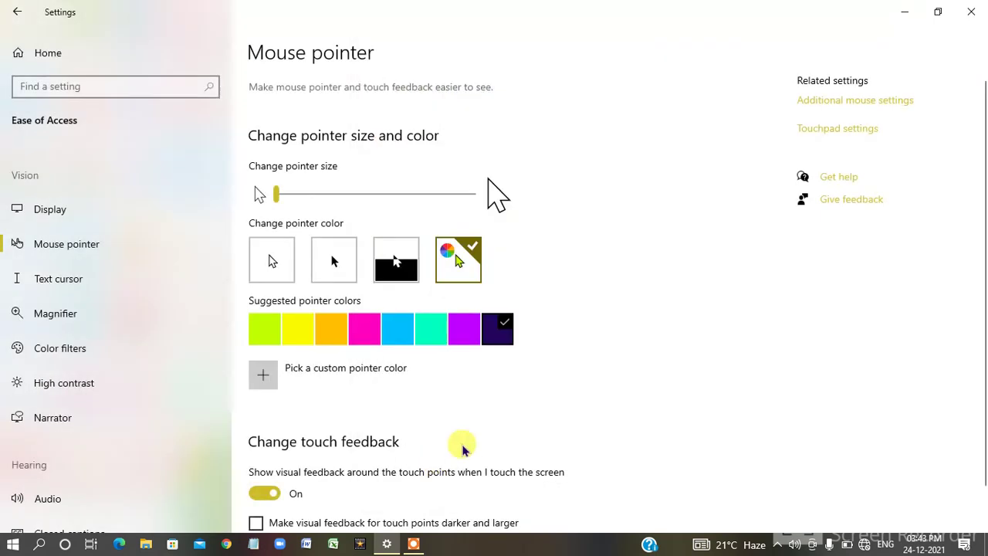